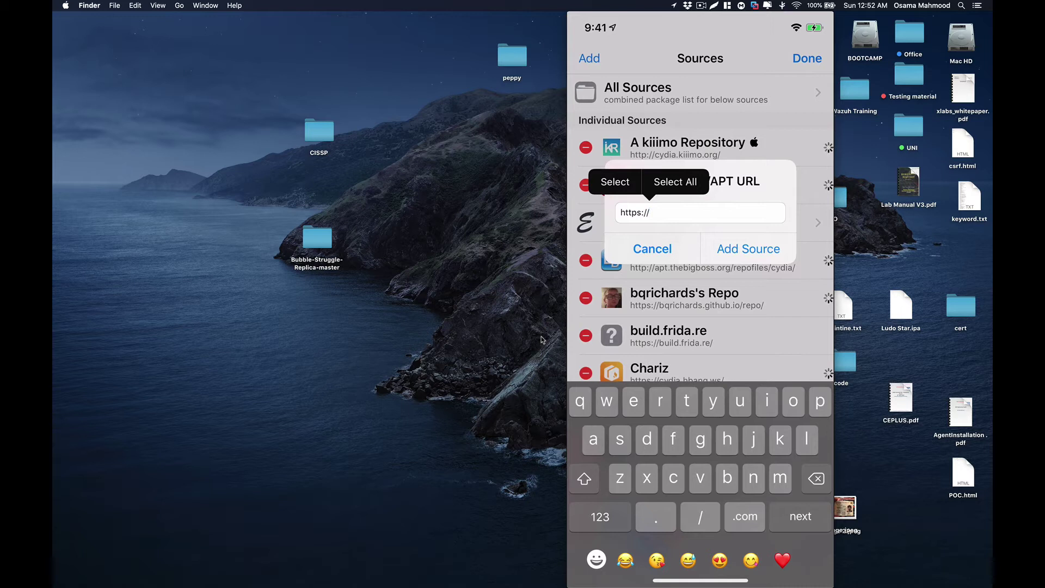
{"action": "type", "text": "build"}
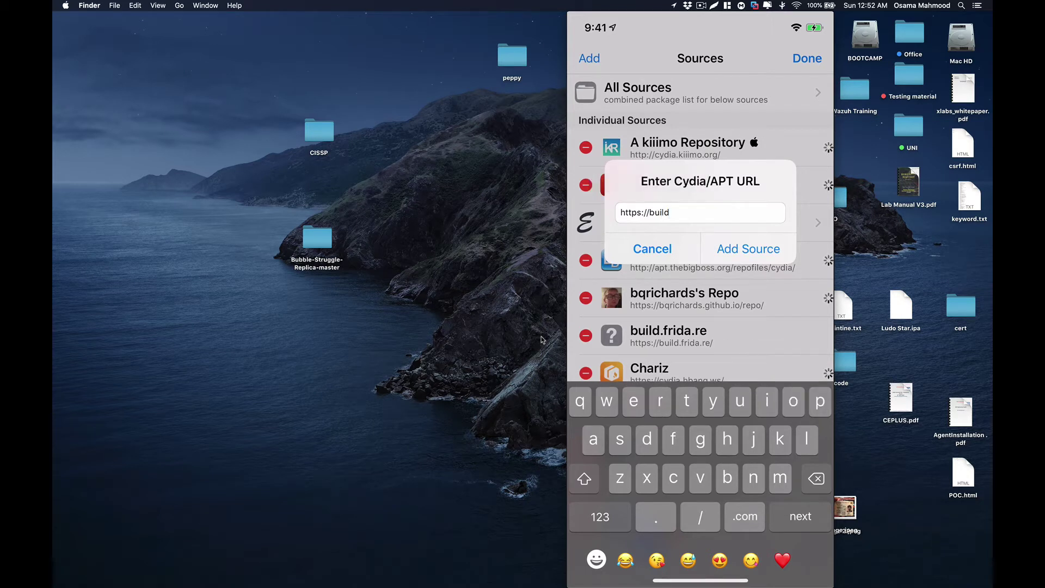
{"action": "type", "text": ".frid"}
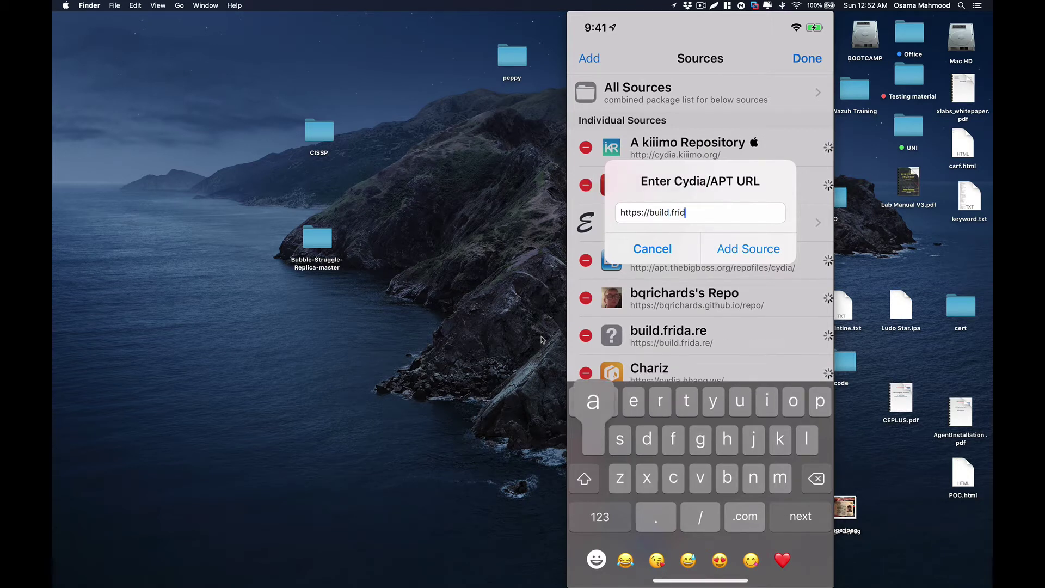
{"action": "type", "text": "a.re"}
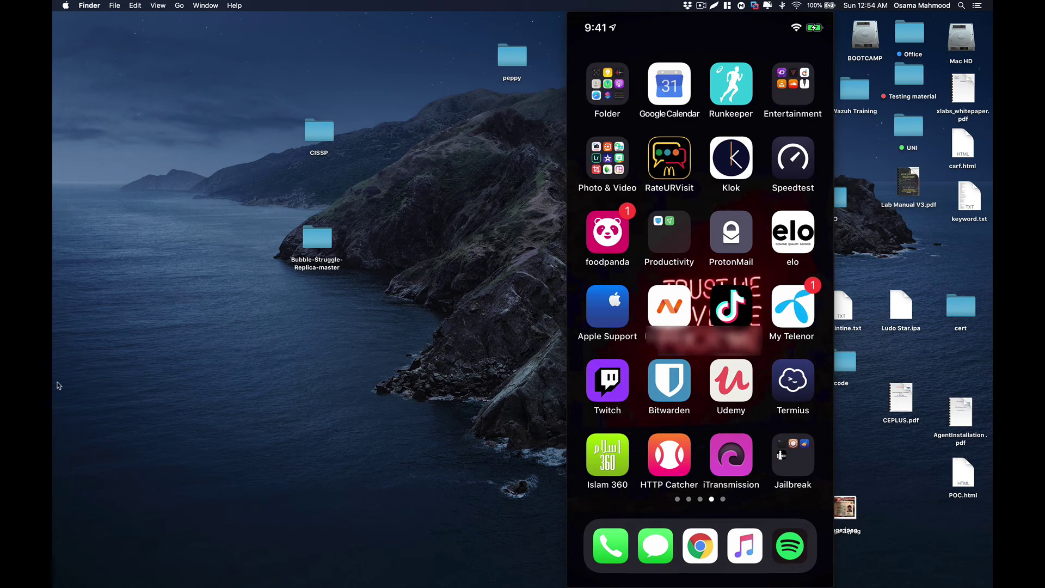
{"action": "mouse_move", "coordinate": [63, 439]}
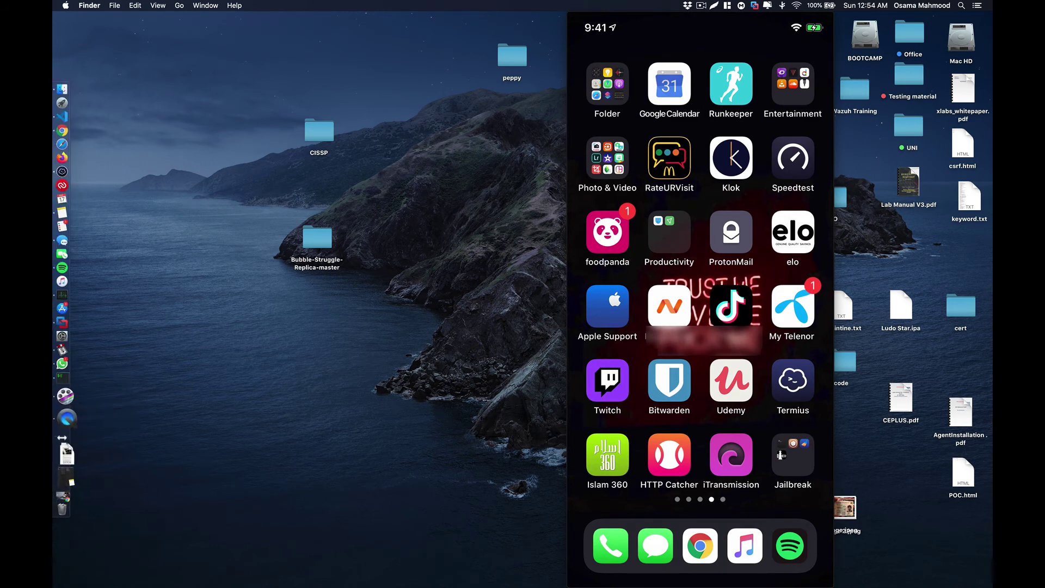
Step: Launch a new iTerm2 terminal window from the Mac Dock
{"action": "left_click", "coordinate": [66, 396]}
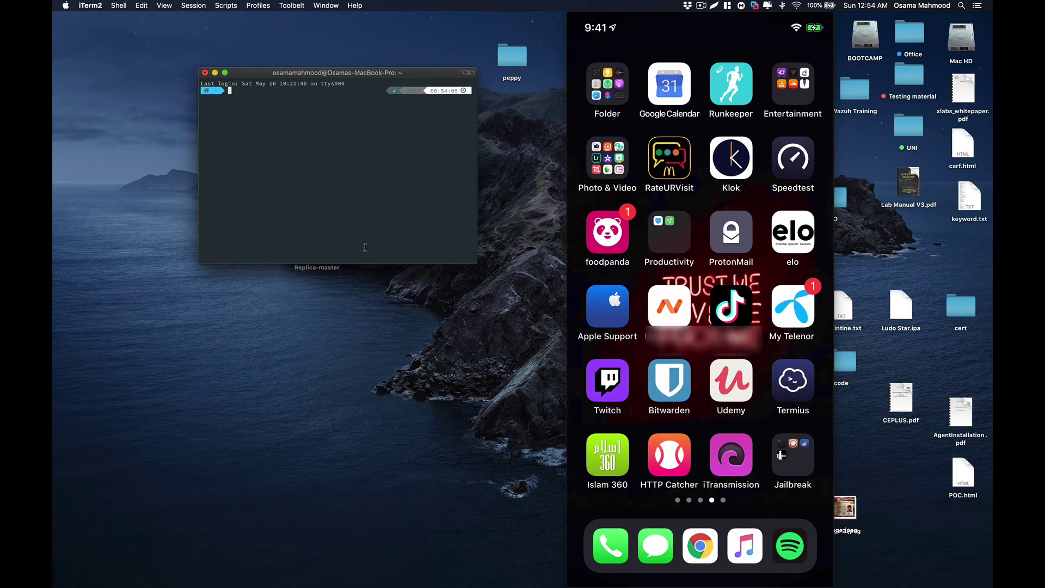
{"action": "type", "text": "frida-"}
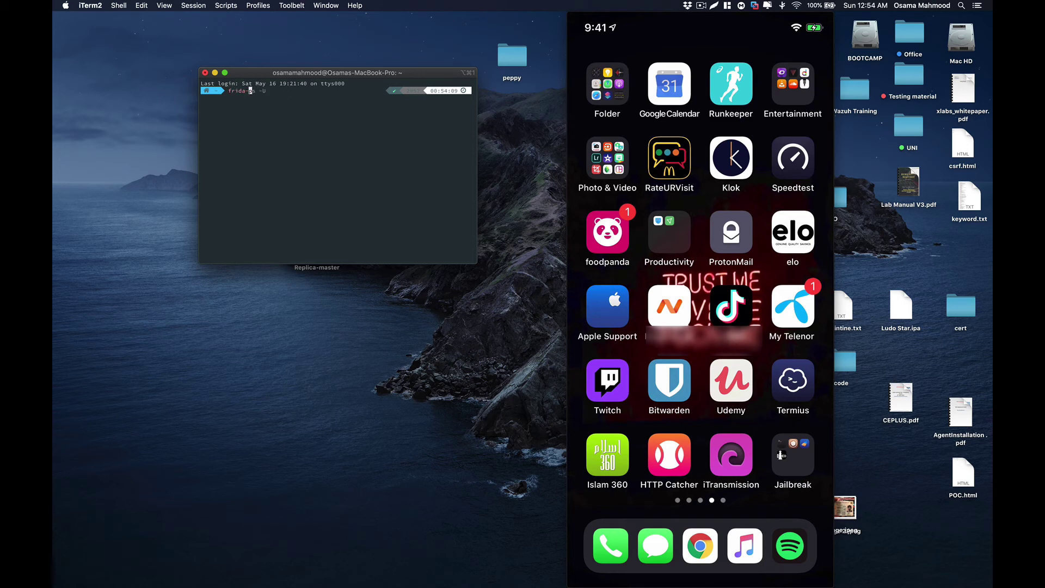
Step: Run the suggested frida-ps -U command to list the iPhone's running processes
{"action": "key", "text": "Right"}
{"action": "key", "text": "Return"}
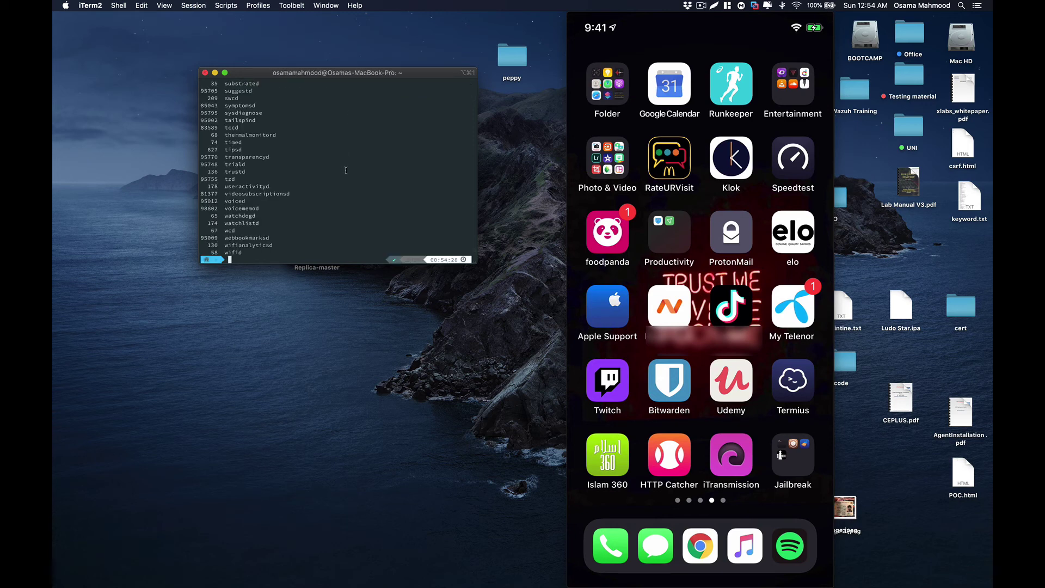
{"action": "scroll", "coordinate": [346, 171], "scroll_direction": "up", "scroll_amount": 3}
{"action": "scroll", "coordinate": [345, 170], "scroll_direction": "up", "scroll_amount": 2}
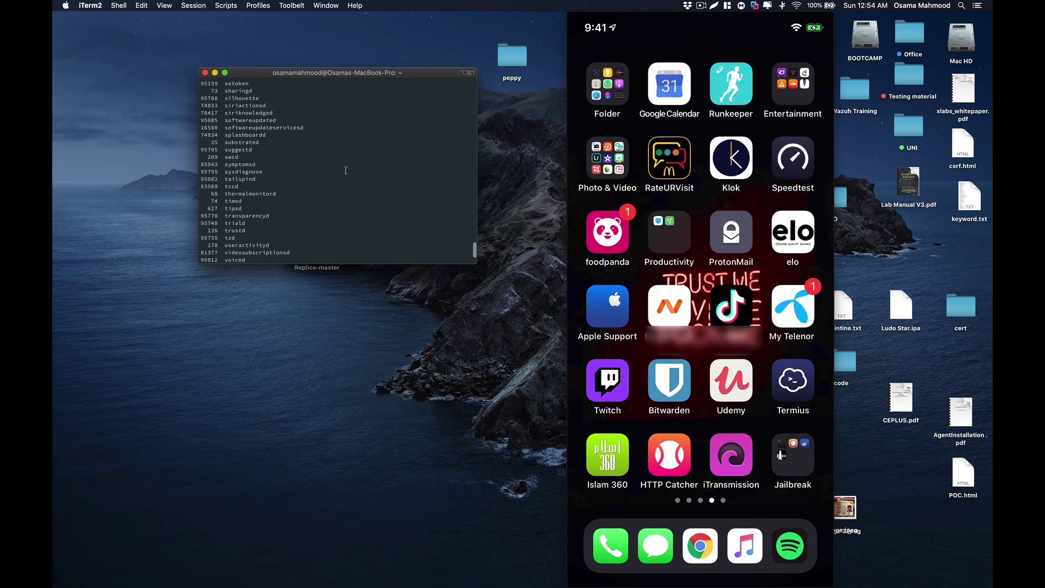
{"action": "scroll", "coordinate": [345, 170], "scroll_direction": "up", "scroll_amount": 2}
{"action": "scroll", "coordinate": [346, 170], "scroll_direction": "up", "scroll_amount": 2}
{"action": "scroll", "coordinate": [346, 169], "scroll_direction": "up", "scroll_amount": 3}
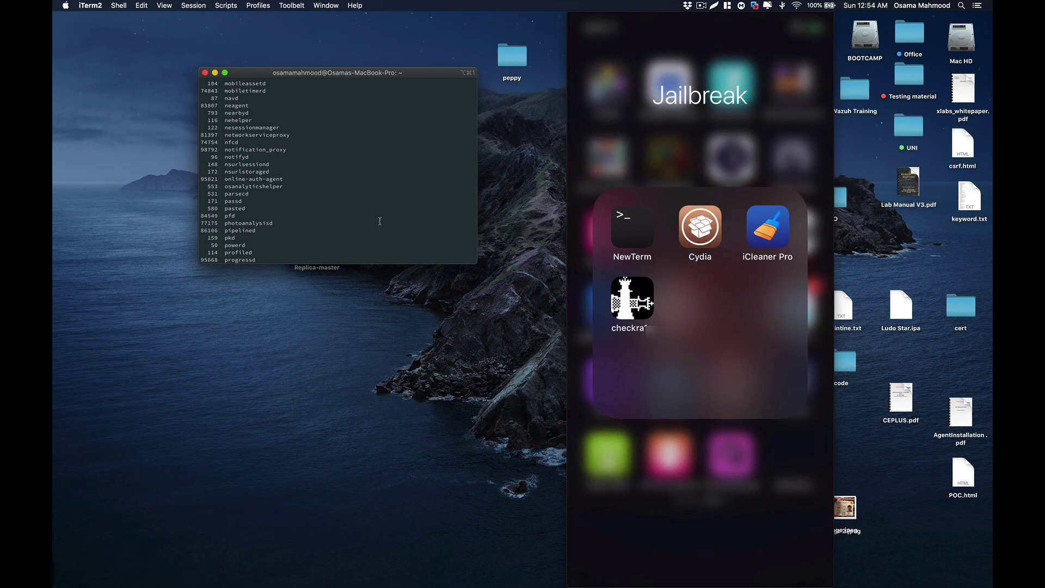
{"action": "scroll", "coordinate": [379, 221], "scroll_direction": "up", "scroll_amount": 2}
{"action": "scroll", "coordinate": [356, 190], "scroll_direction": "up", "scroll_amount": 1}
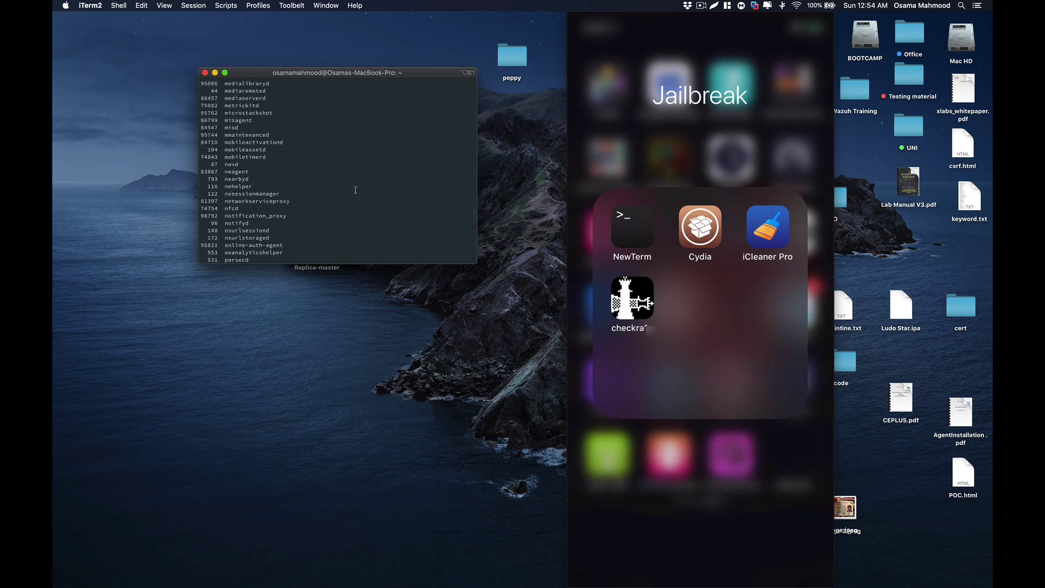